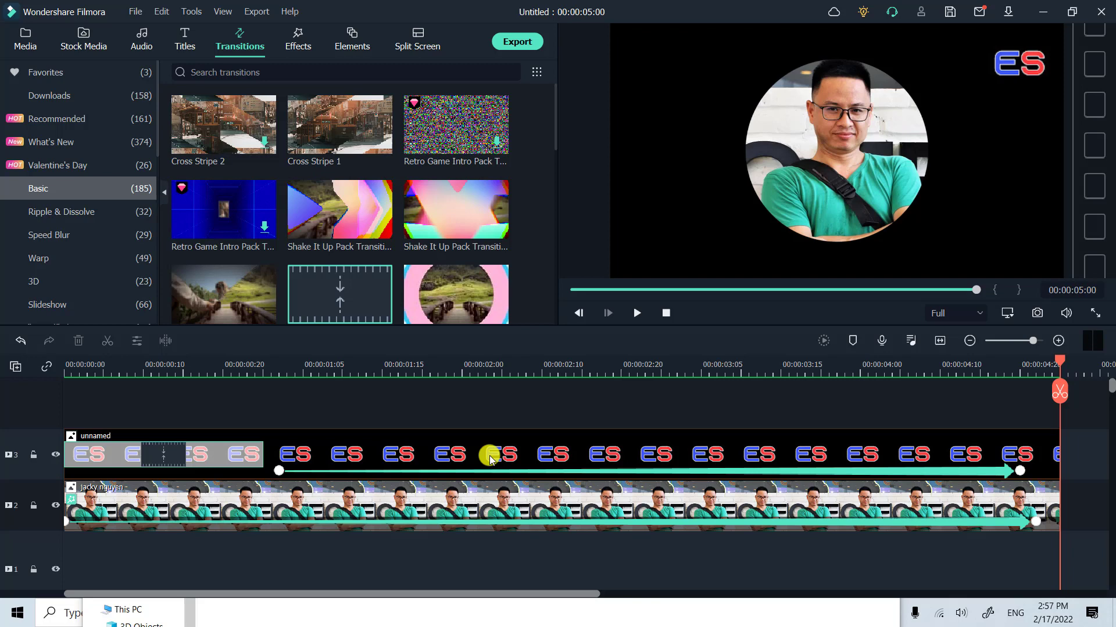
- Select the portrait clip on track 2 and the ES logo clip on track 3, then delete both
{"action": "left_click", "coordinate": [325, 500]}
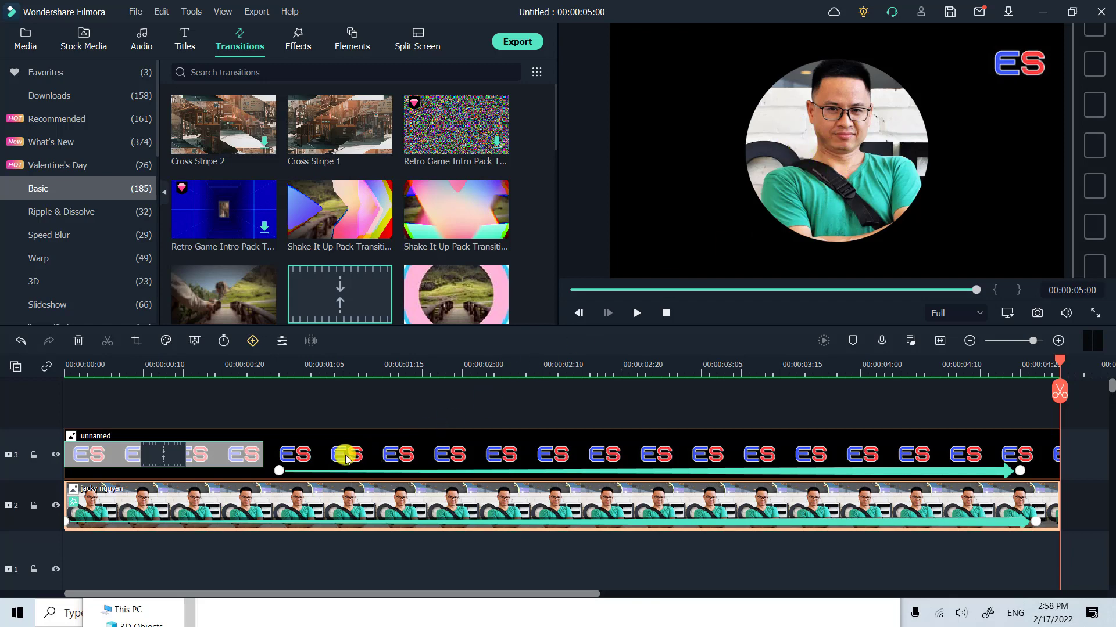
{"action": "left_click", "coordinate": [287, 369]}
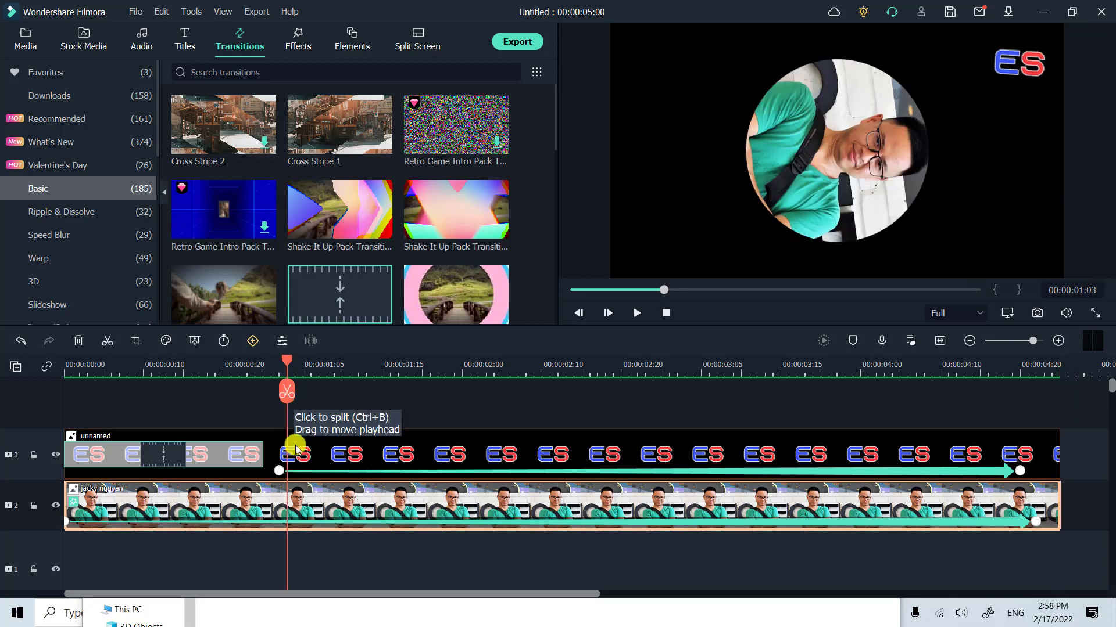
{"action": "left_click", "coordinate": [297, 452]}
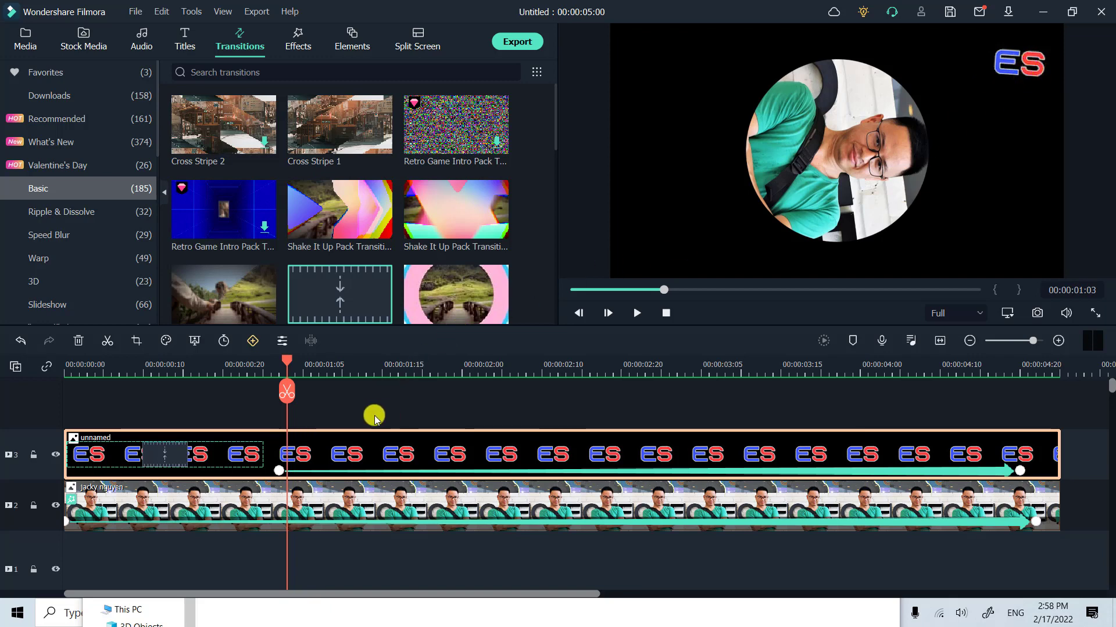
{"action": "key", "text": "Home"}
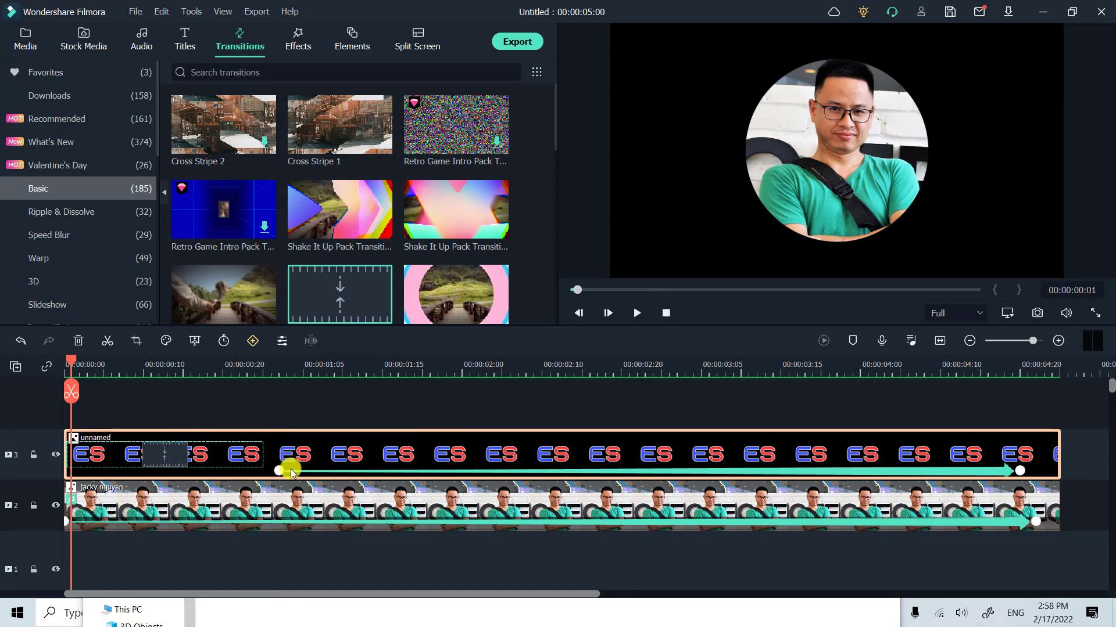
{"action": "key", "text": "ctrl+a"}
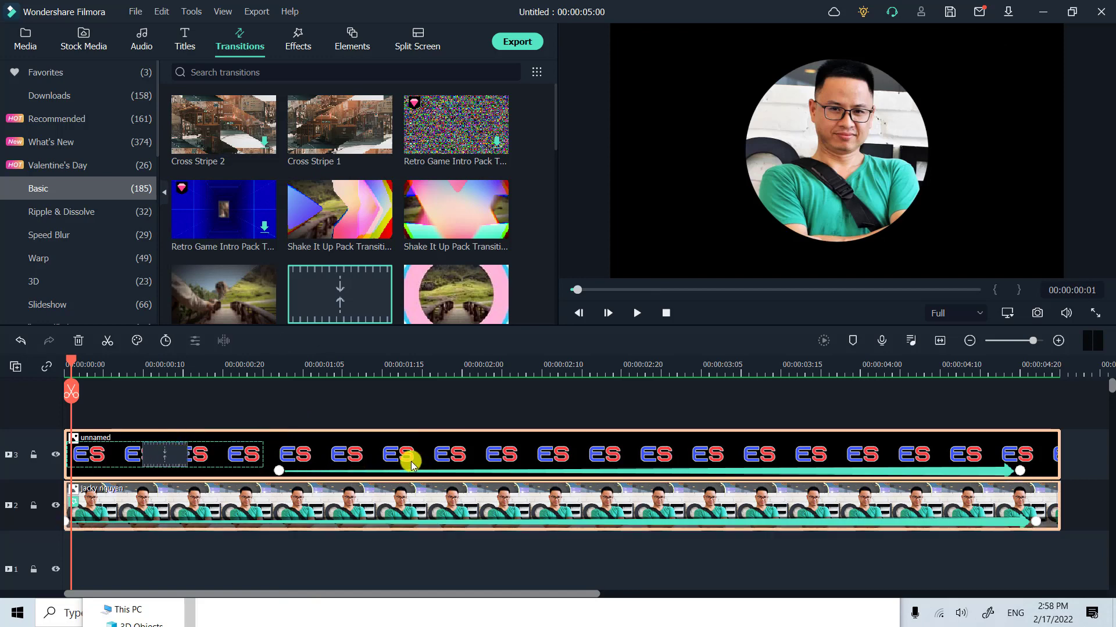
{"action": "key", "text": "Delete"}
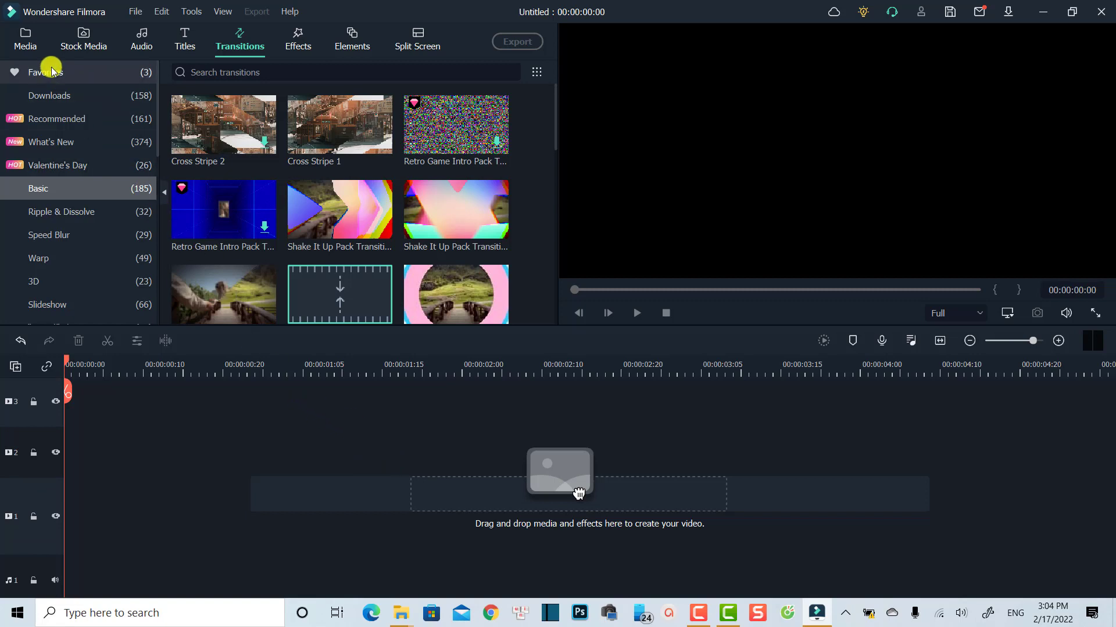
- Add the portrait image from the media library to track 1 and select it at 00:00:00:00
{"action": "left_click", "coordinate": [25, 40]}
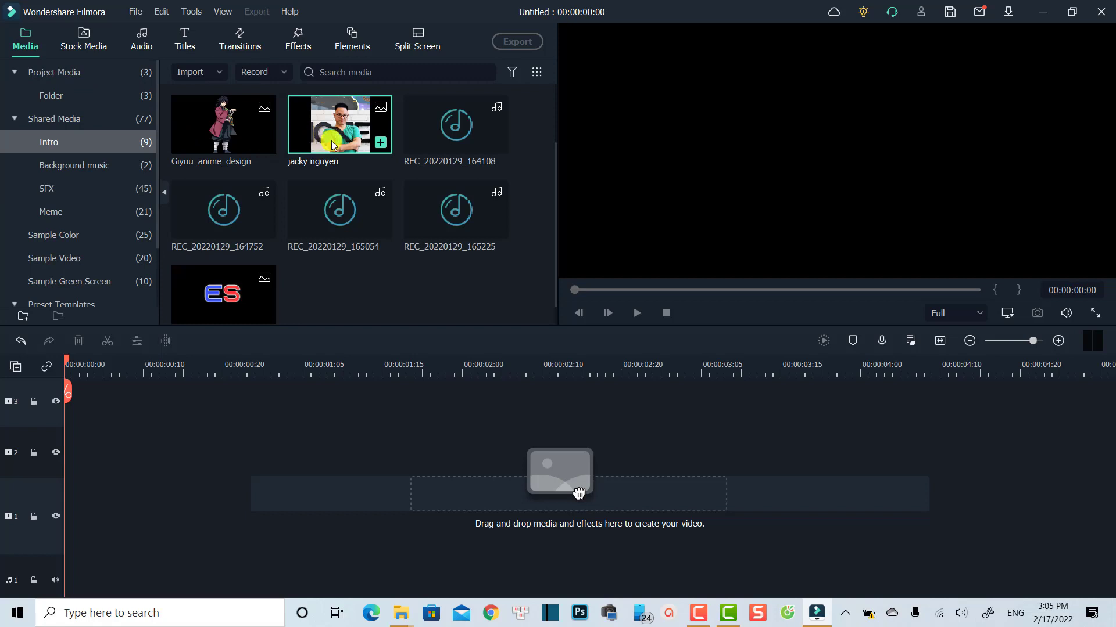
{"action": "left_click", "coordinate": [381, 143]}
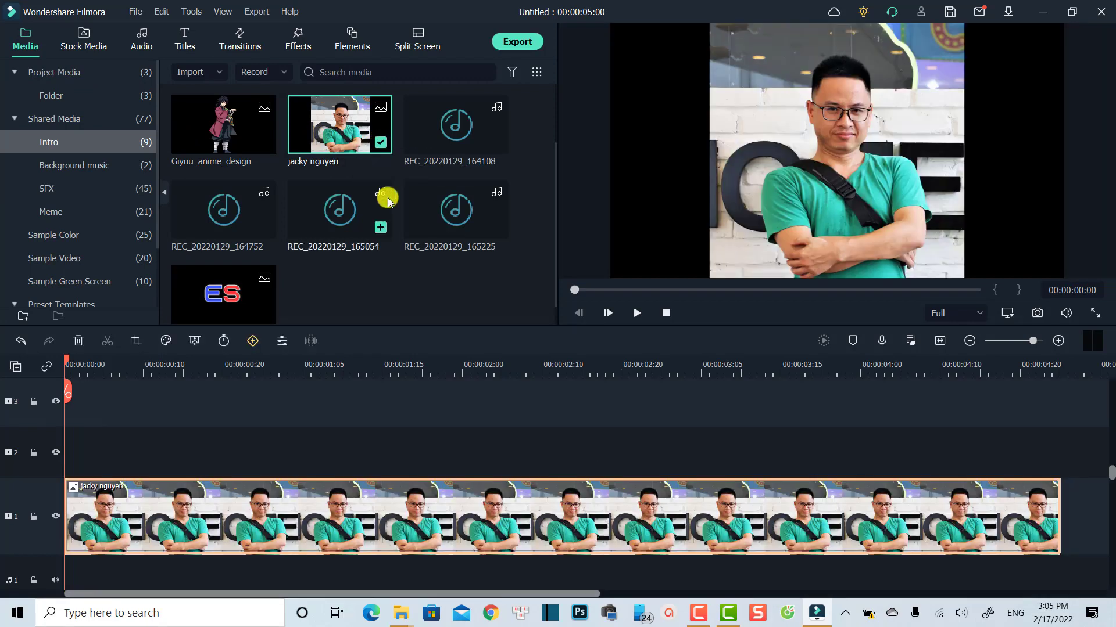
{"action": "left_click", "coordinate": [280, 433]}
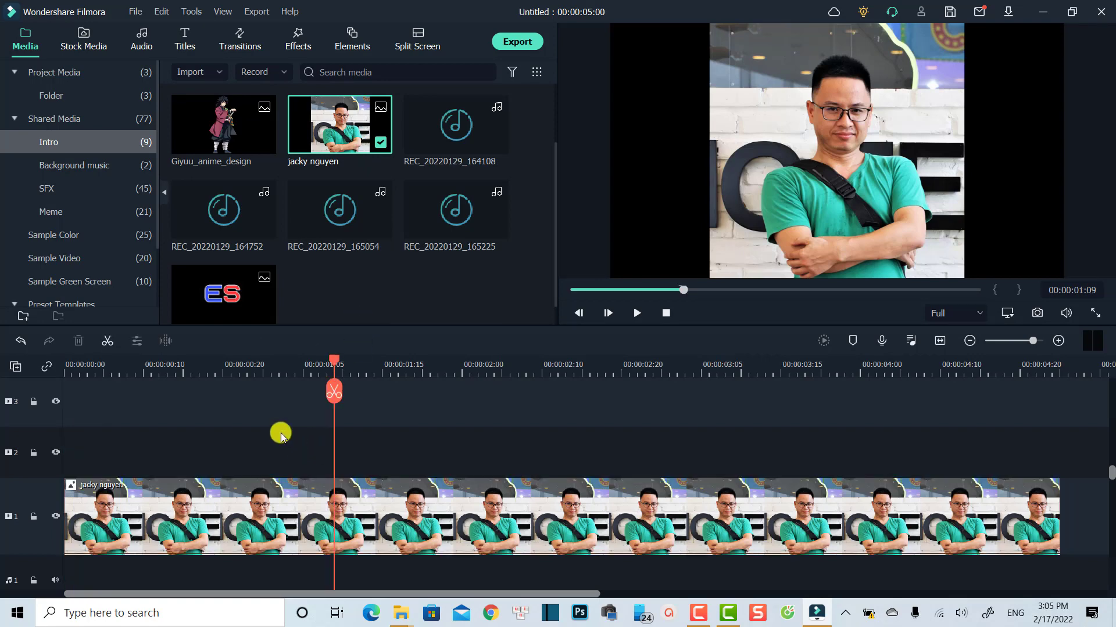
{"action": "left_click", "coordinate": [111, 367]}
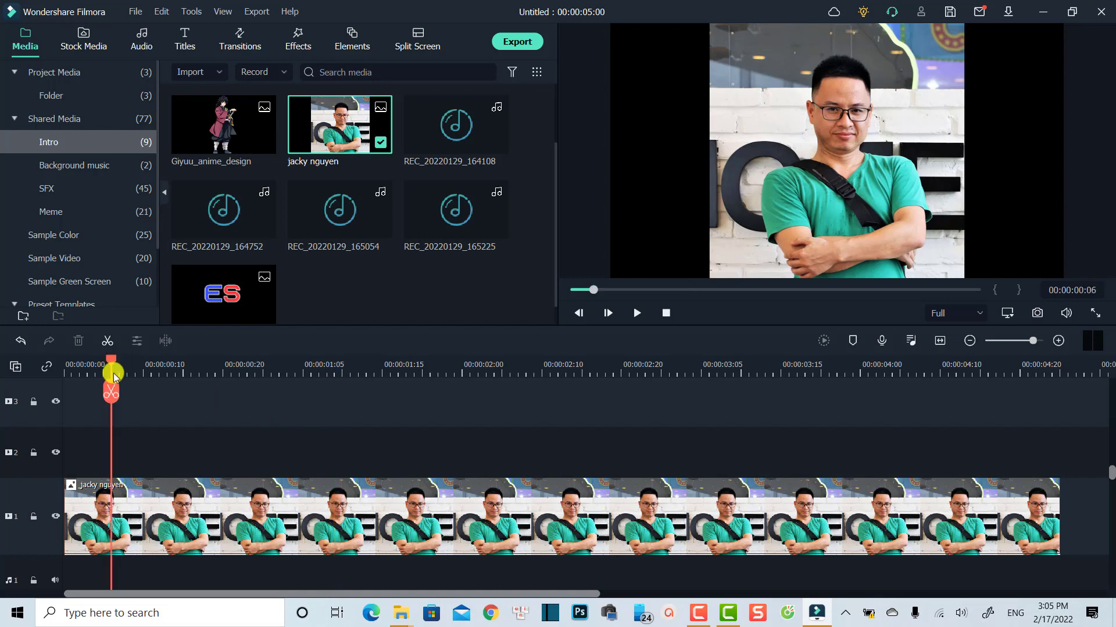
{"action": "left_click_drag", "start_coordinate": [110, 361], "coordinate": [44, 373]}
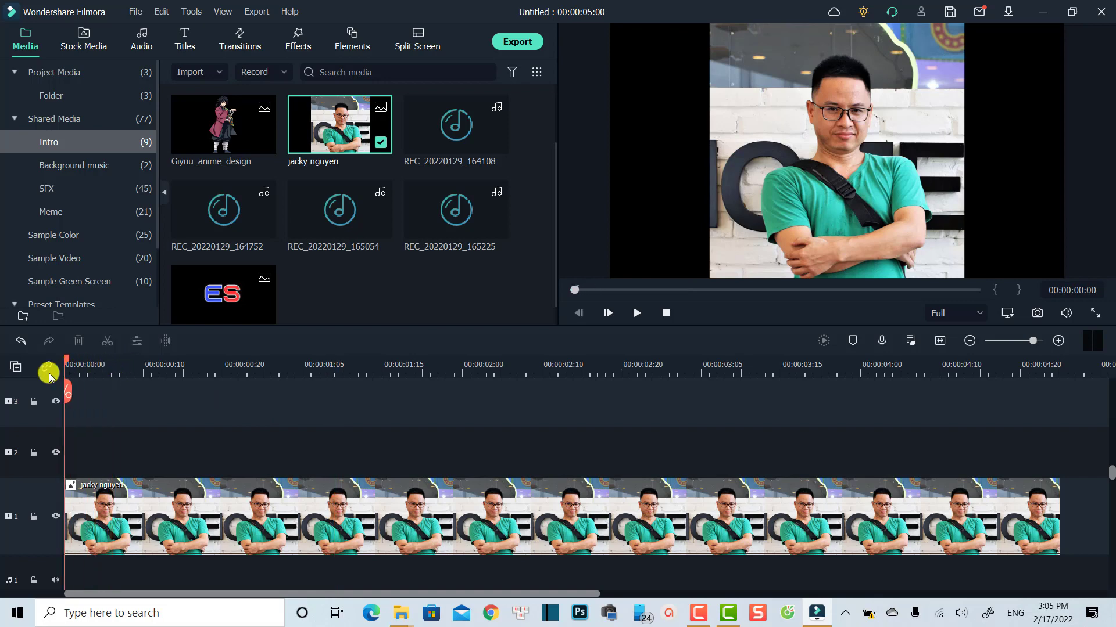
{"action": "left_click", "coordinate": [106, 518]}
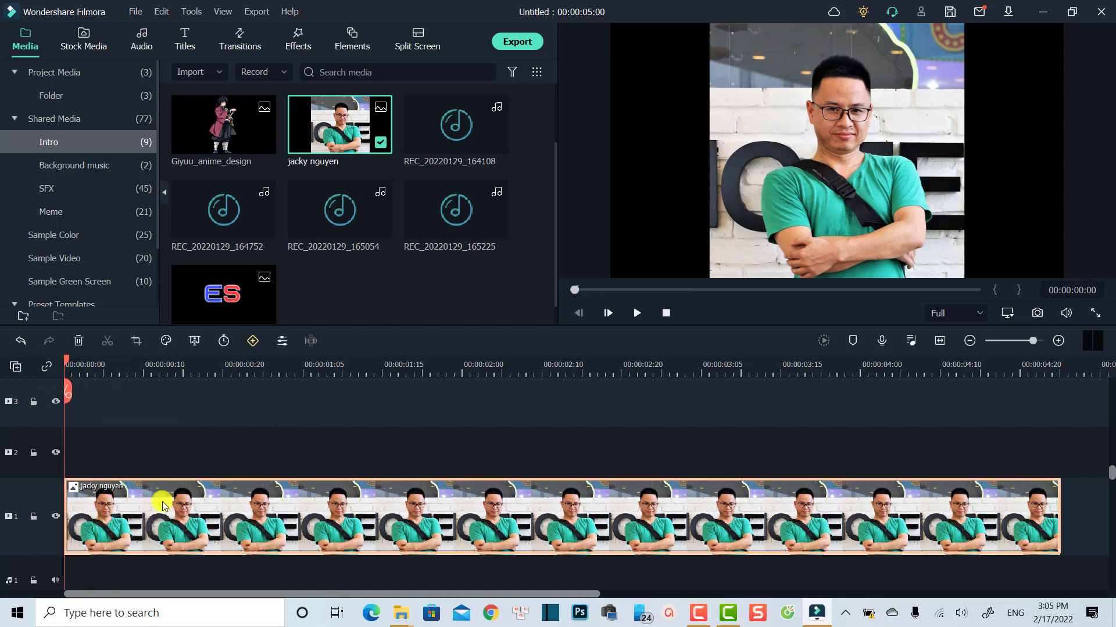
- Give the portrait clip an end keyframe with a Rotate value of 3
{"action": "left_click", "coordinate": [251, 343]}
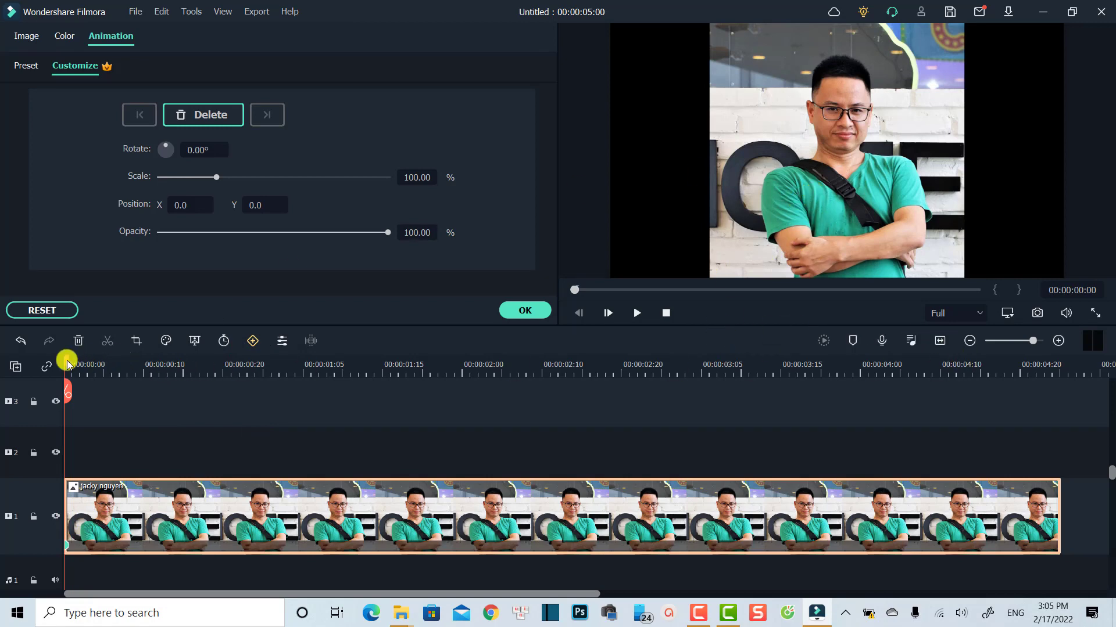
{"action": "left_click_drag", "start_coordinate": [67, 365], "coordinate": [1058, 396]}
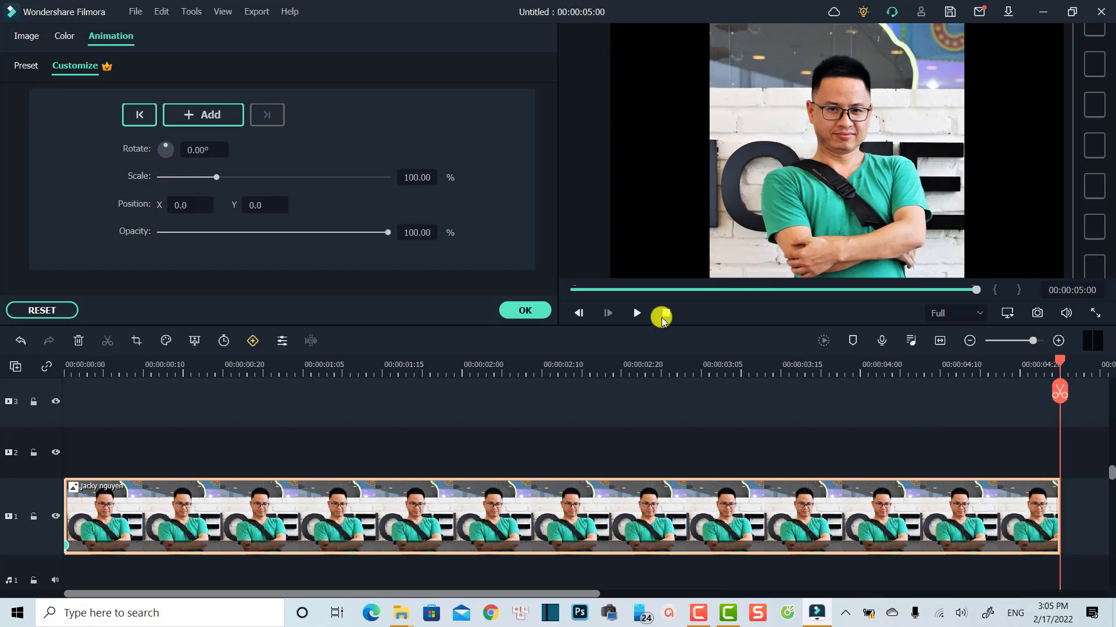
{"action": "left_click", "coordinate": [201, 151]}
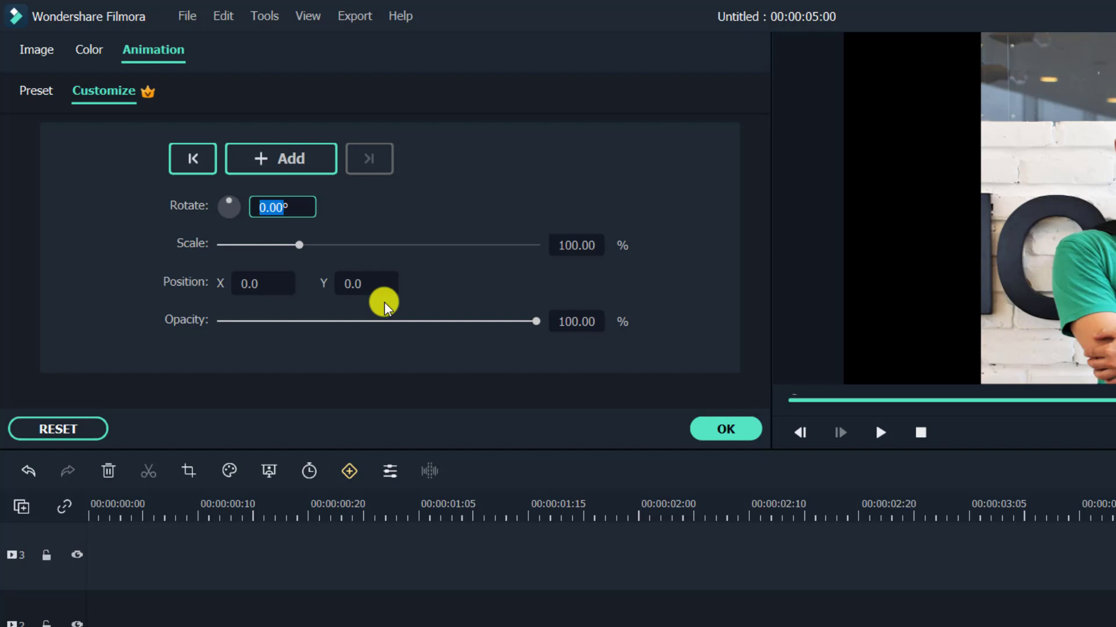
{"action": "type", "text": "360"}
{"action": "left_click", "coordinate": [729, 429]}
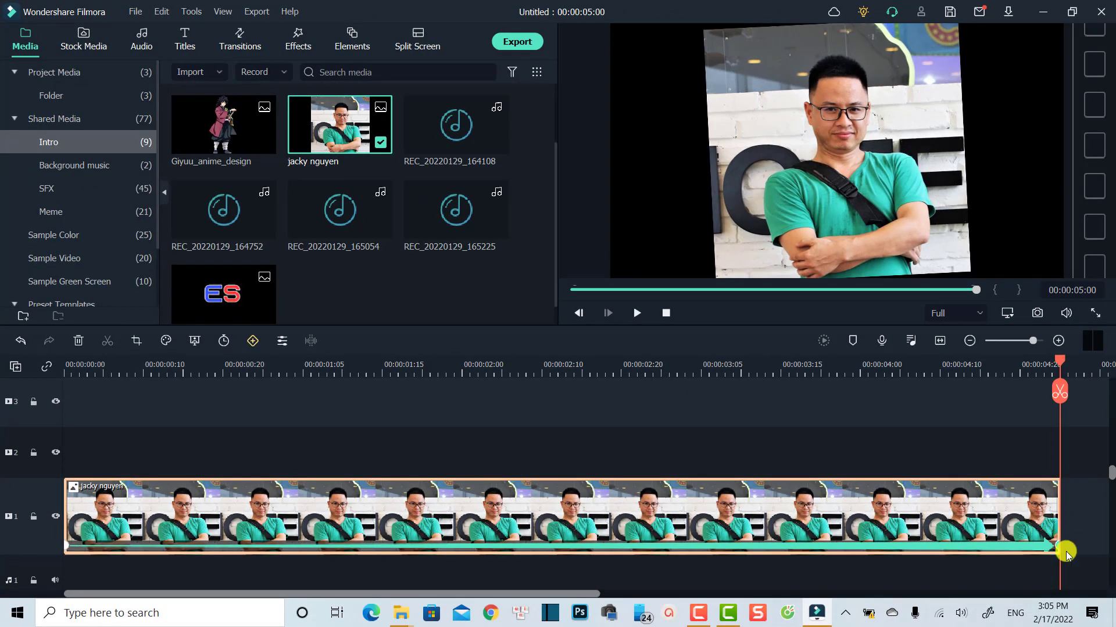
- Play the clip from the start to check the rotation animation
{"action": "left_click", "coordinate": [65, 368]}
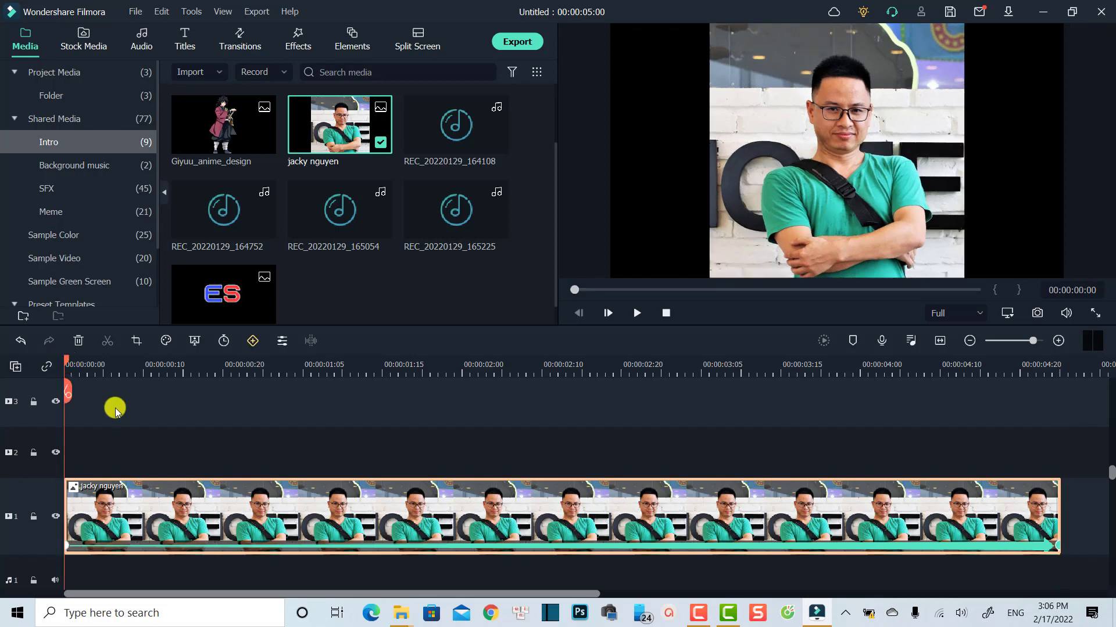
{"action": "key", "text": "space"}
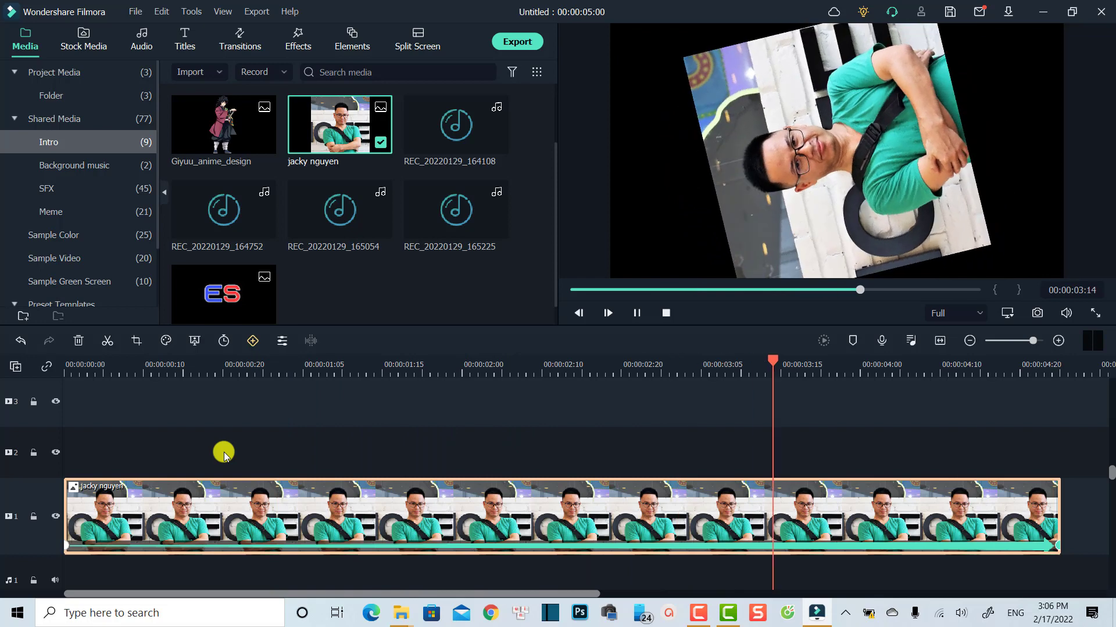
{"action": "key", "text": "space"}
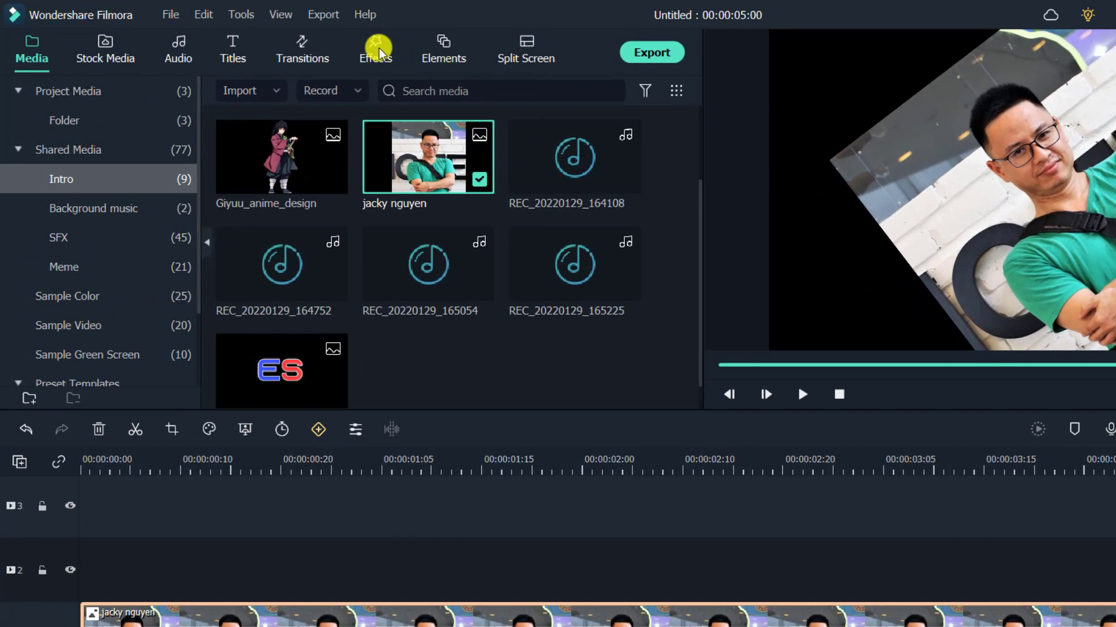
- Search the effects for 'image mask' and apply Image Mask to the portrait clip
{"action": "left_click", "coordinate": [377, 52]}
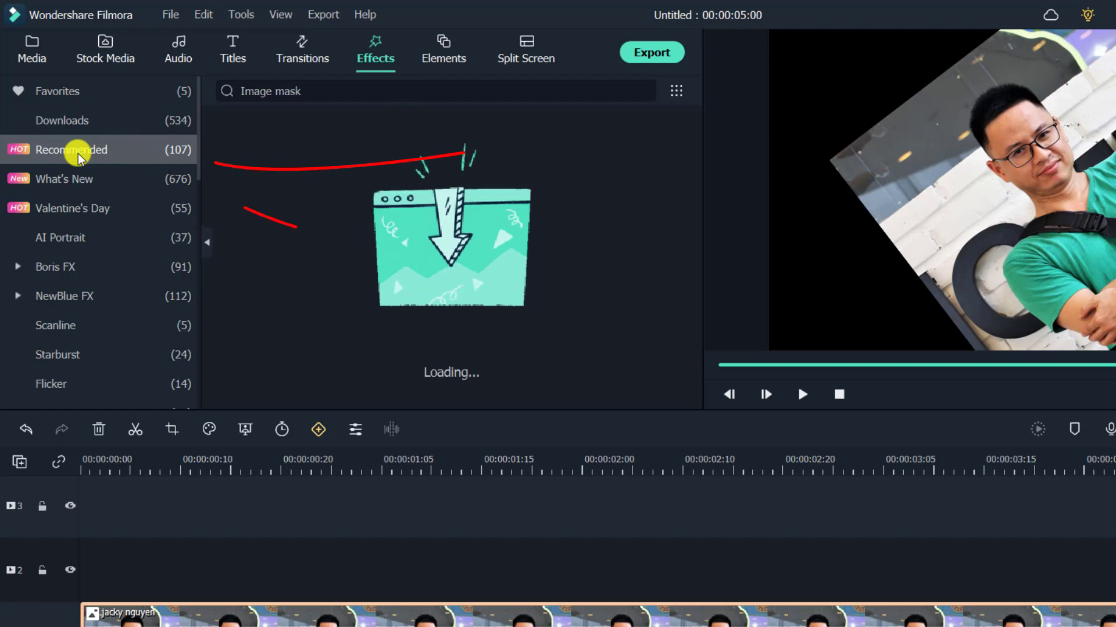
{"action": "left_click", "coordinate": [319, 96]}
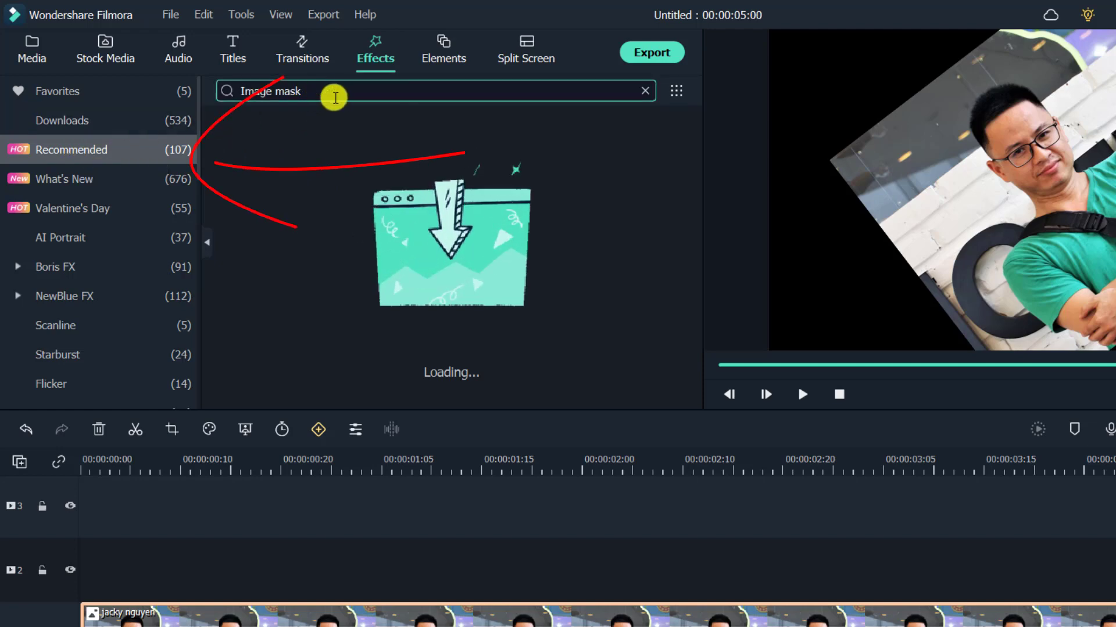
{"action": "left_click_drag", "start_coordinate": [314, 92], "coordinate": [221, 91]}
{"action": "type", "text": "image mask"}
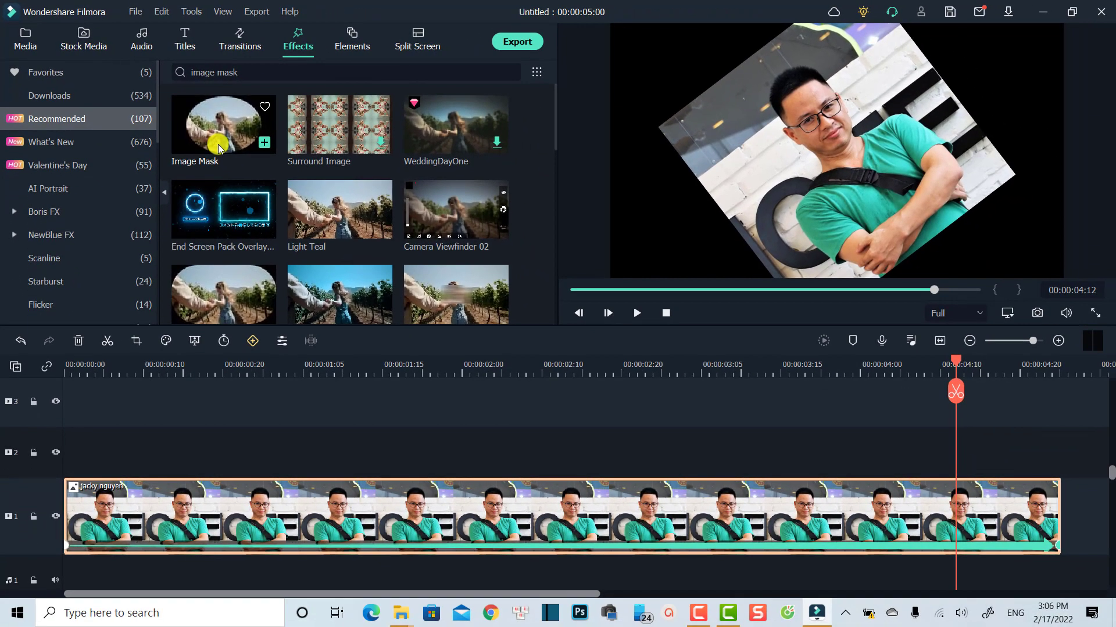
{"action": "left_click_drag", "start_coordinate": [274, 188], "coordinate": [271, 350]}
{"action": "left_click_drag", "start_coordinate": [215, 278], "coordinate": [169, 497]}
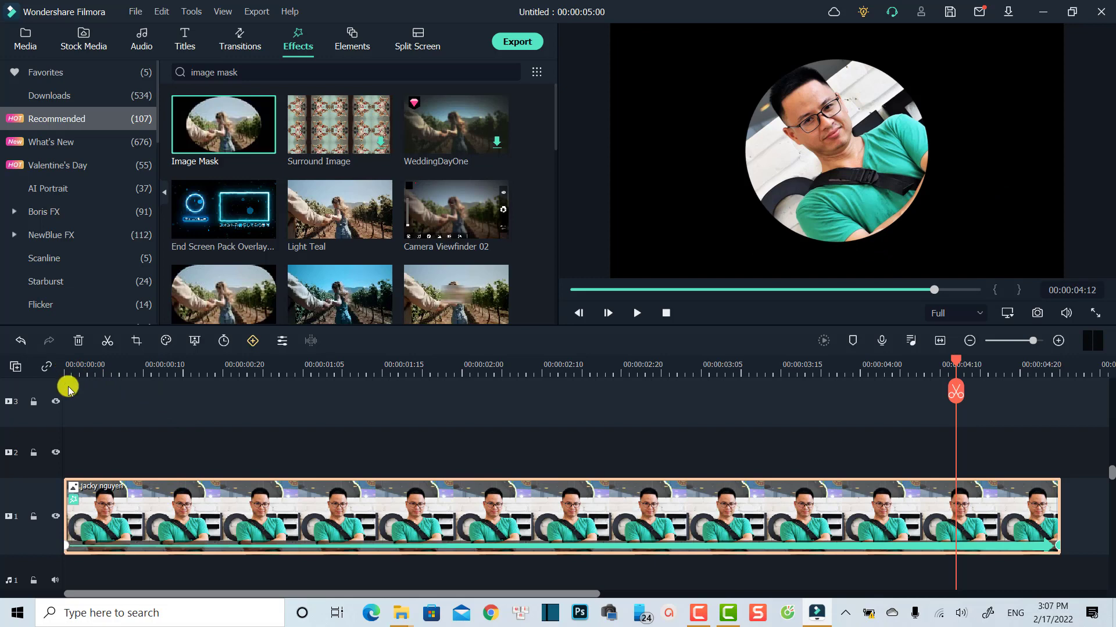
- Preview the rotating circle-masked portrait from the start, then return to the media library
{"action": "left_click", "coordinate": [69, 366]}
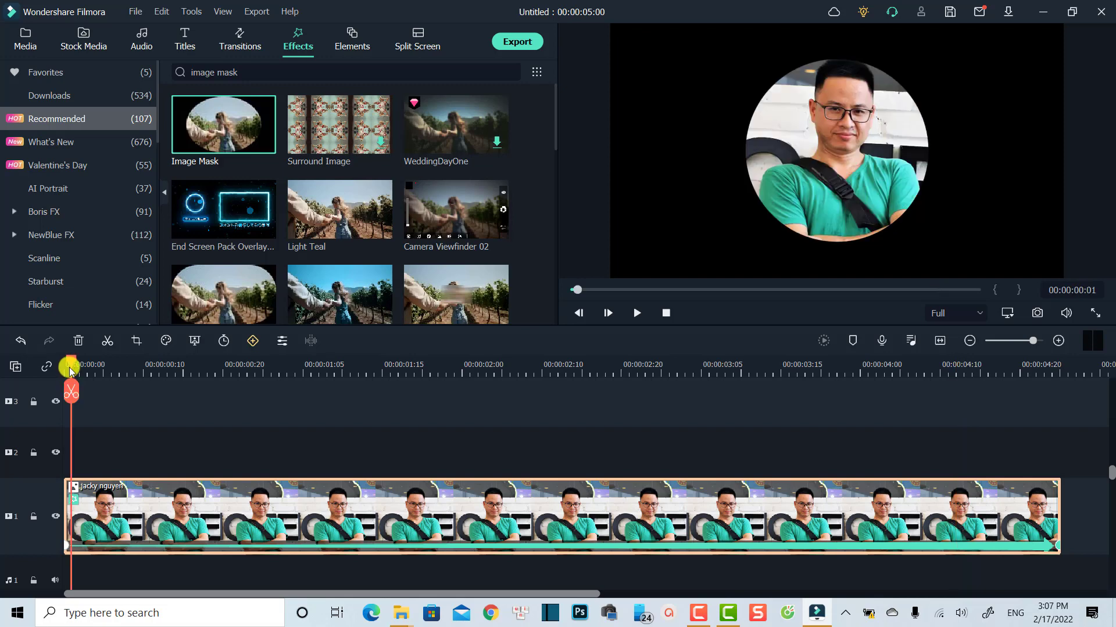
{"action": "key", "text": "space"}
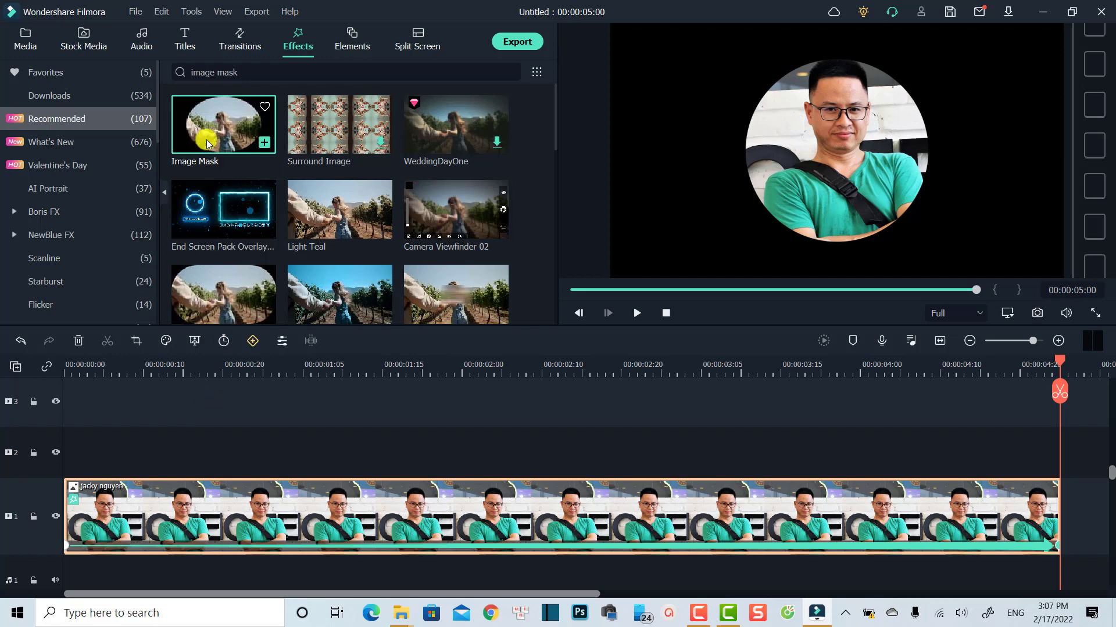
{"action": "left_click", "coordinate": [31, 43]}
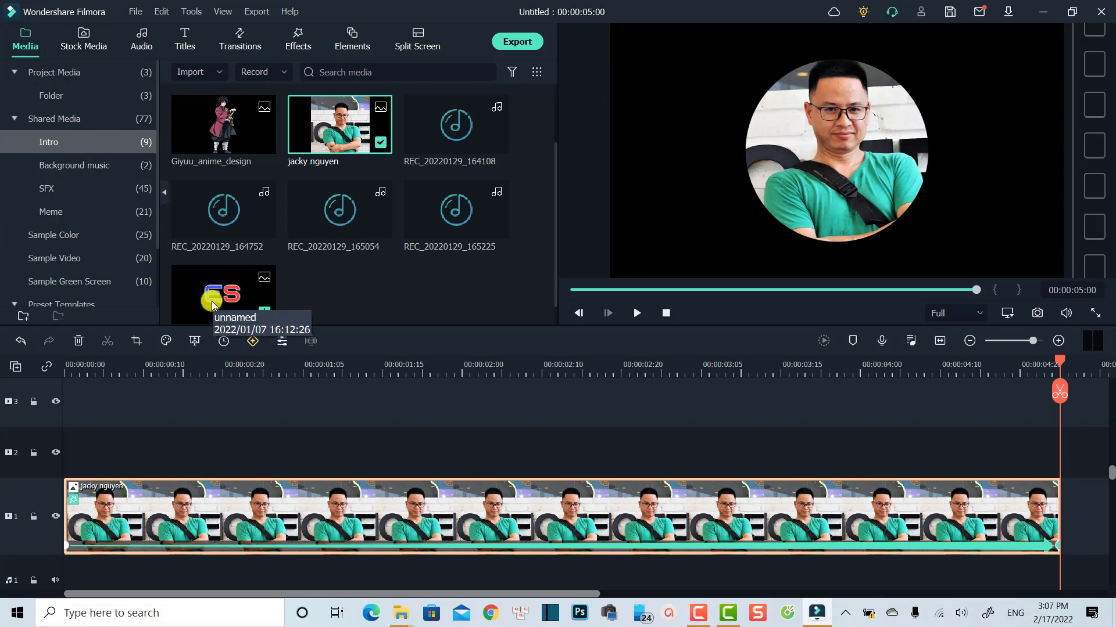
- Place the ES logo image on track 2 above the portrait, playhead at the start
{"action": "left_click_drag", "start_coordinate": [214, 311], "coordinate": [75, 454]}
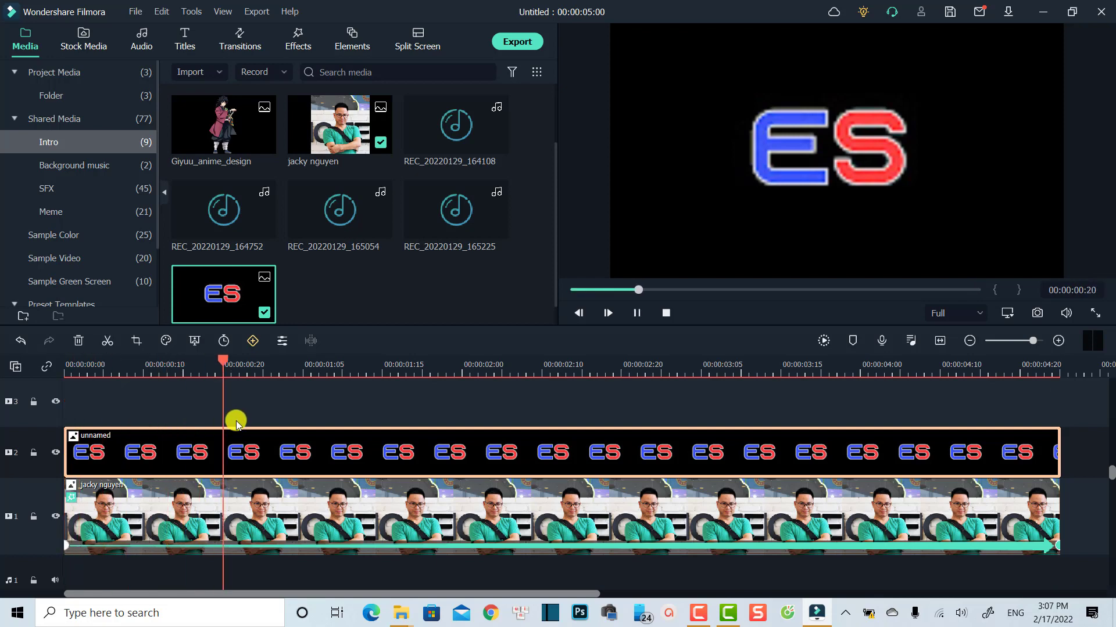
{"action": "key", "text": "space"}
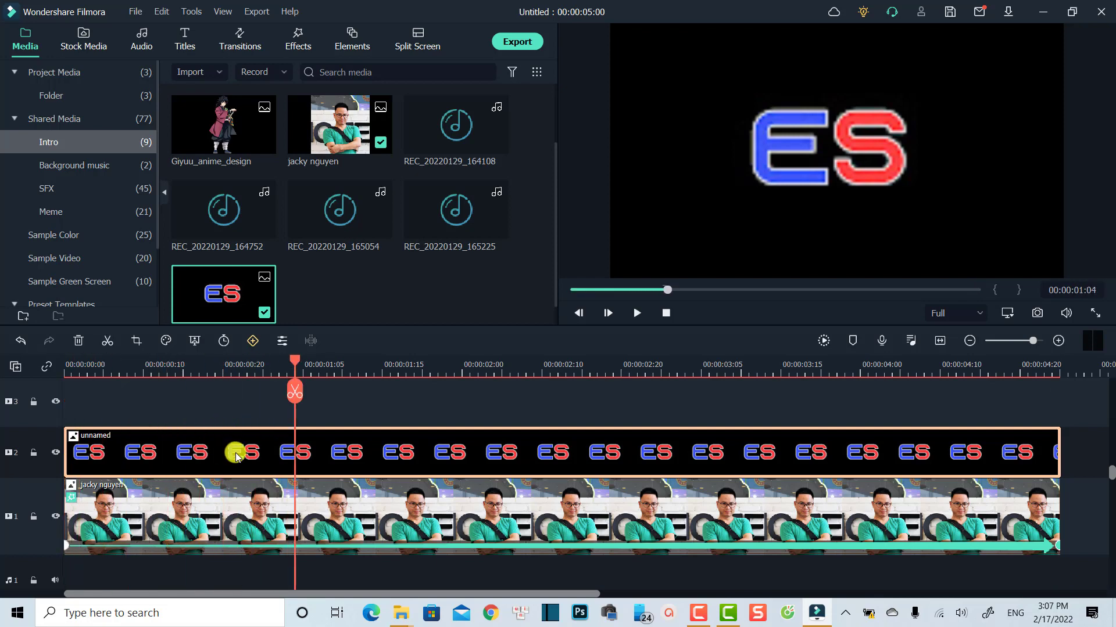
{"action": "left_click_drag", "start_coordinate": [132, 374], "coordinate": [66, 368]}
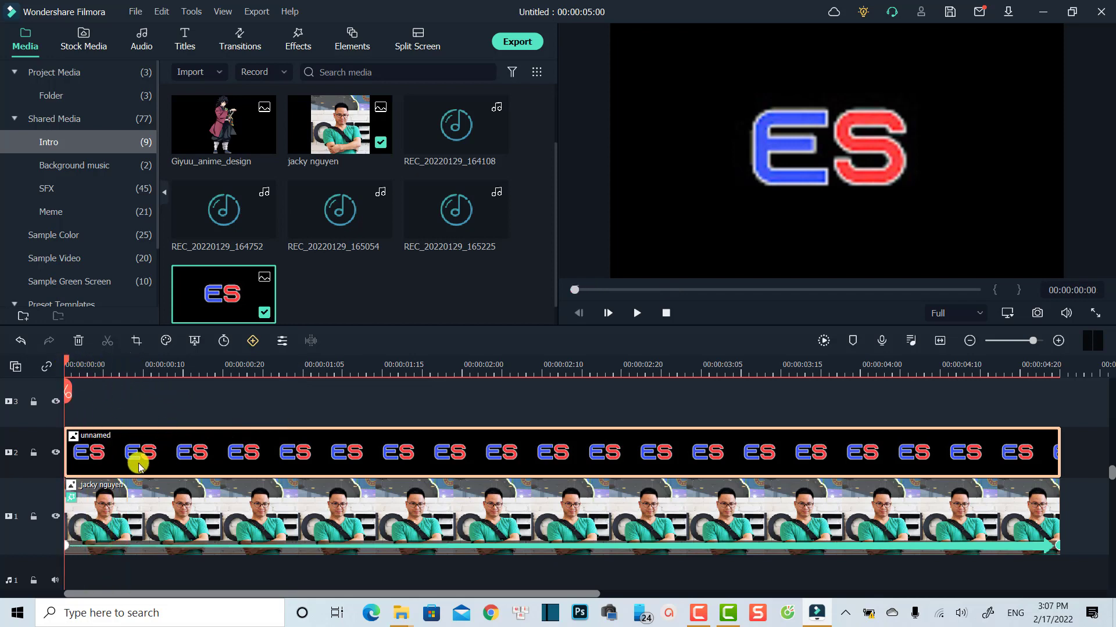
- Keyframe the ES logo to rotate 360° by 00:00:04:24
{"action": "left_click", "coordinate": [253, 341]}
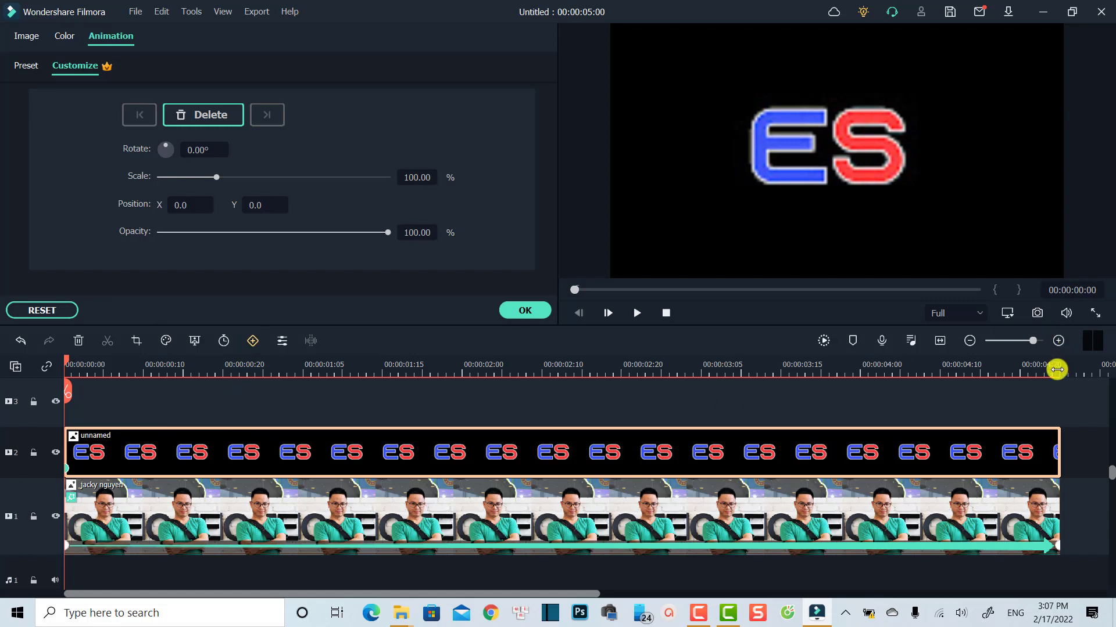
{"action": "left_click", "coordinate": [1057, 371]}
{"action": "left_click", "coordinate": [1053, 370]}
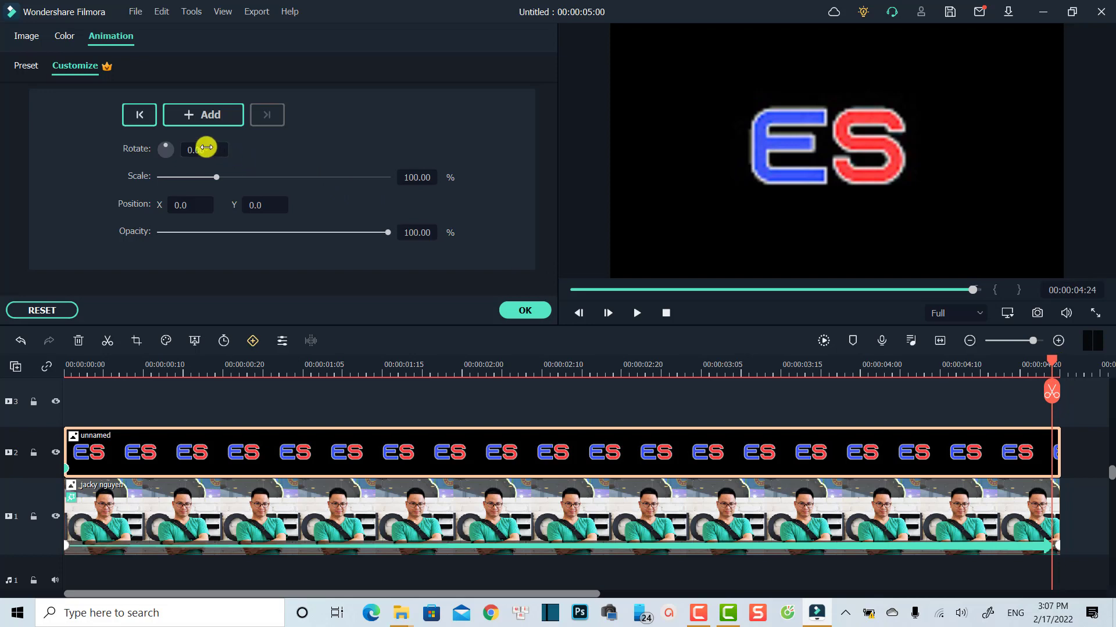
{"action": "left_click", "coordinate": [207, 148]}
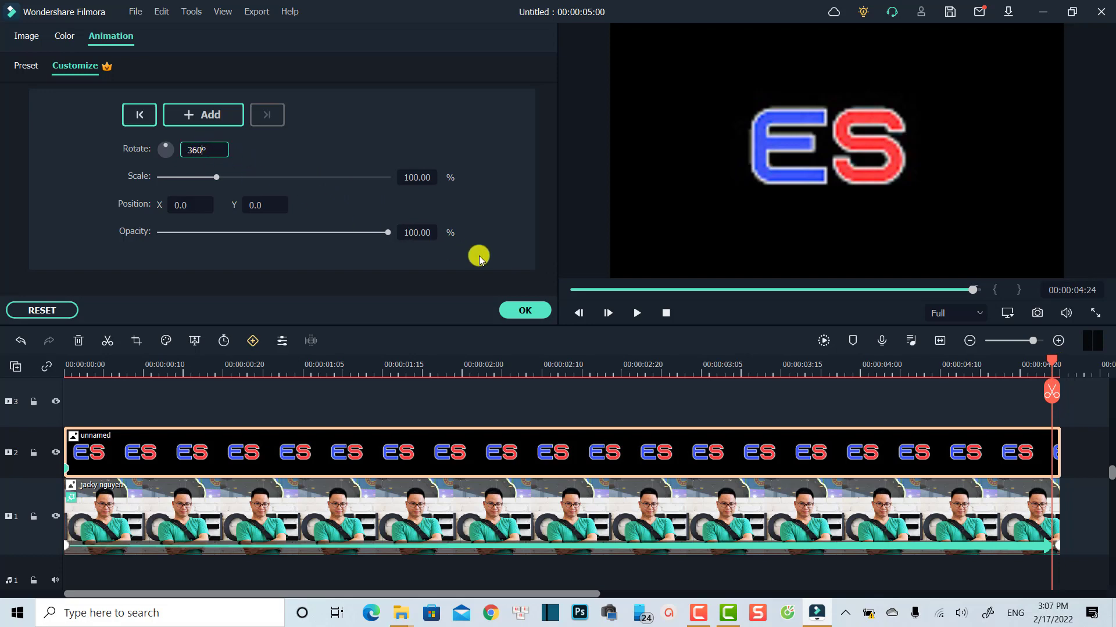
{"action": "left_click", "coordinate": [528, 309]}
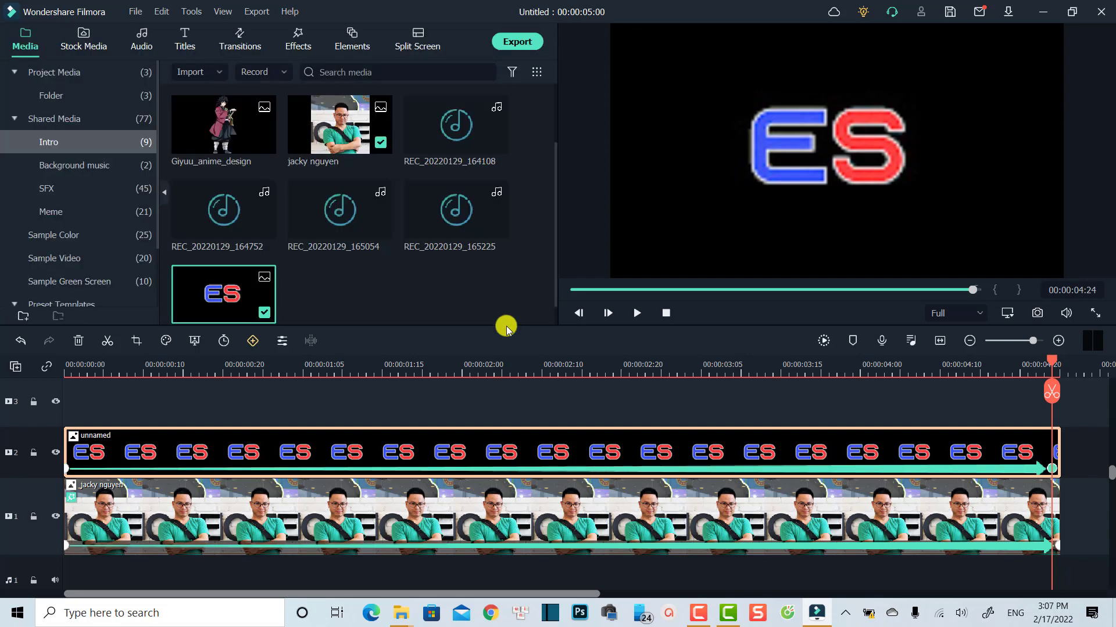
{"action": "left_click", "coordinate": [65, 373]}
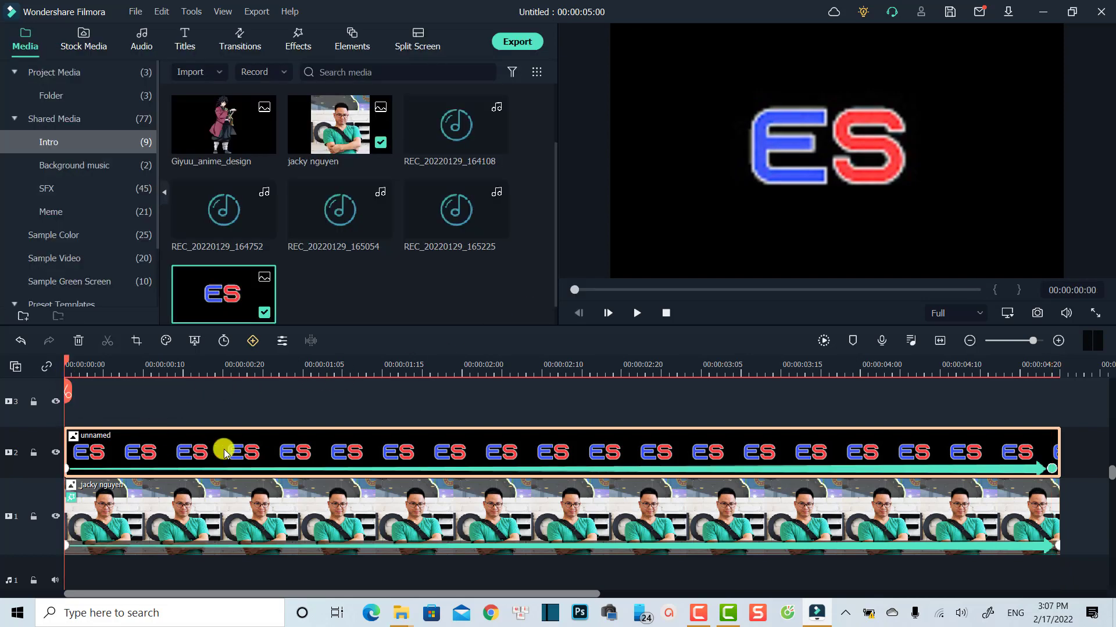
- Scale the ES logo down at its end frame, move it to the top-right corner, and play back
{"action": "key", "text": "space"}
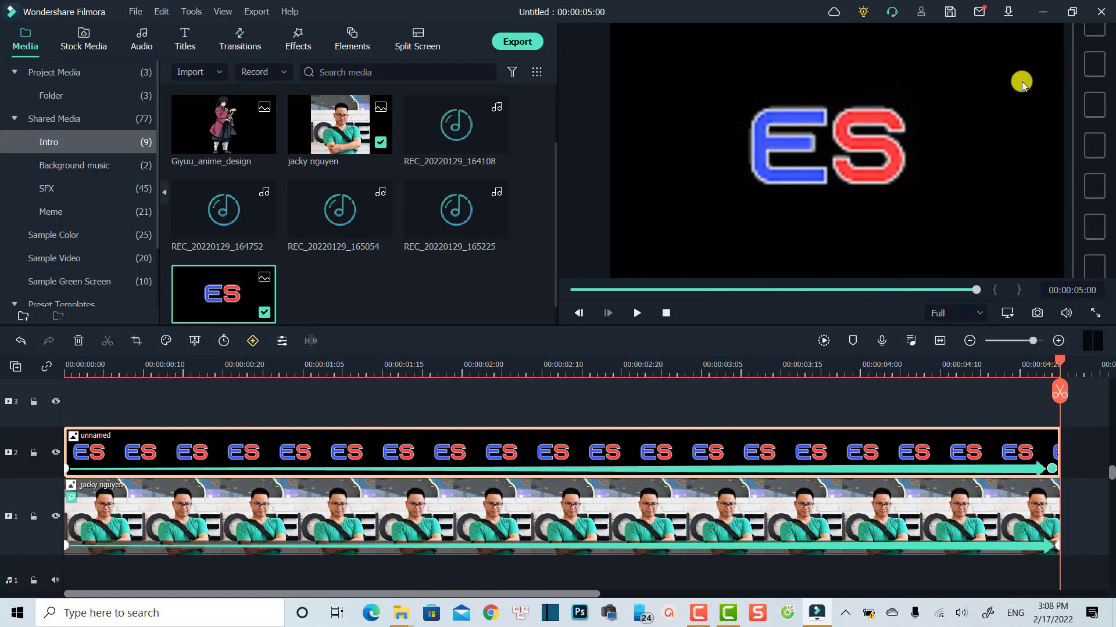
{"action": "left_click", "coordinate": [1054, 469]}
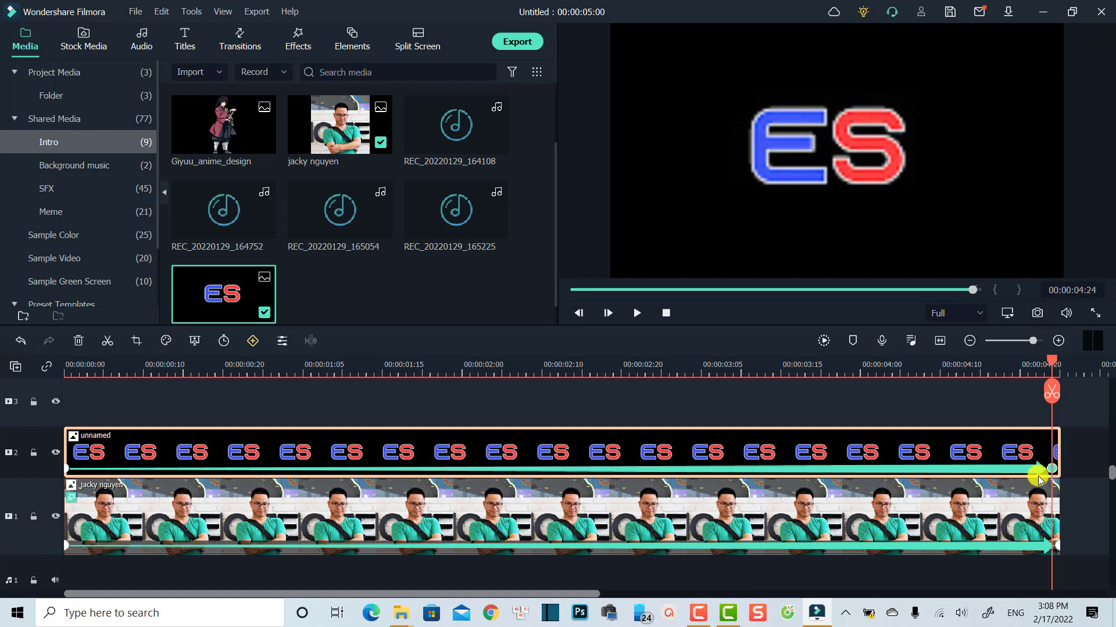
{"action": "left_click", "coordinate": [835, 166]}
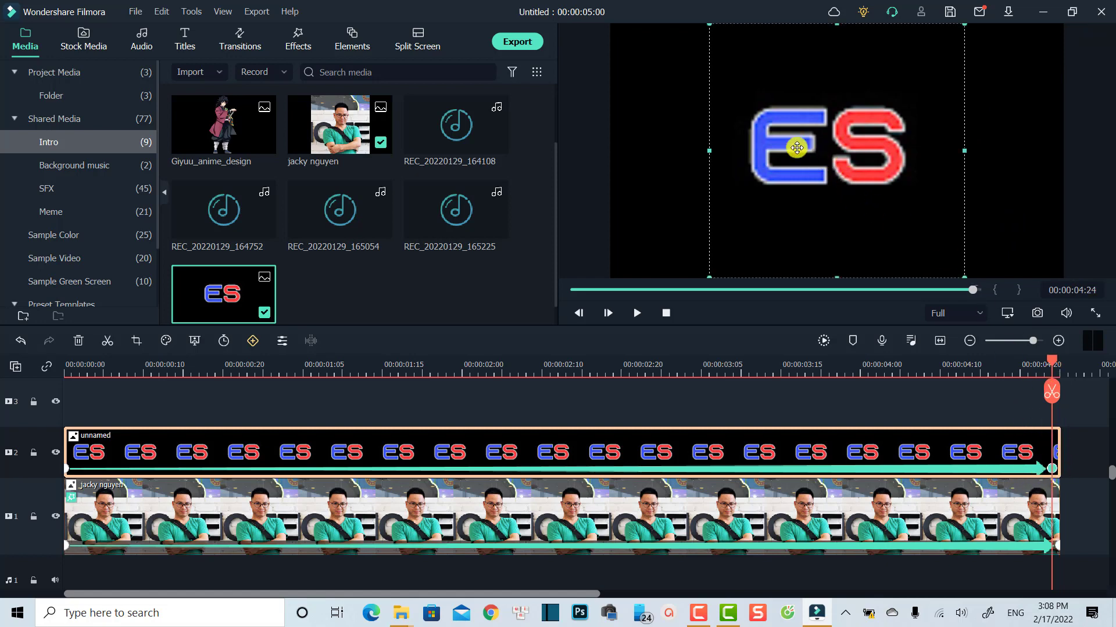
{"action": "left_click_drag", "start_coordinate": [708, 26], "coordinate": [872, 187]}
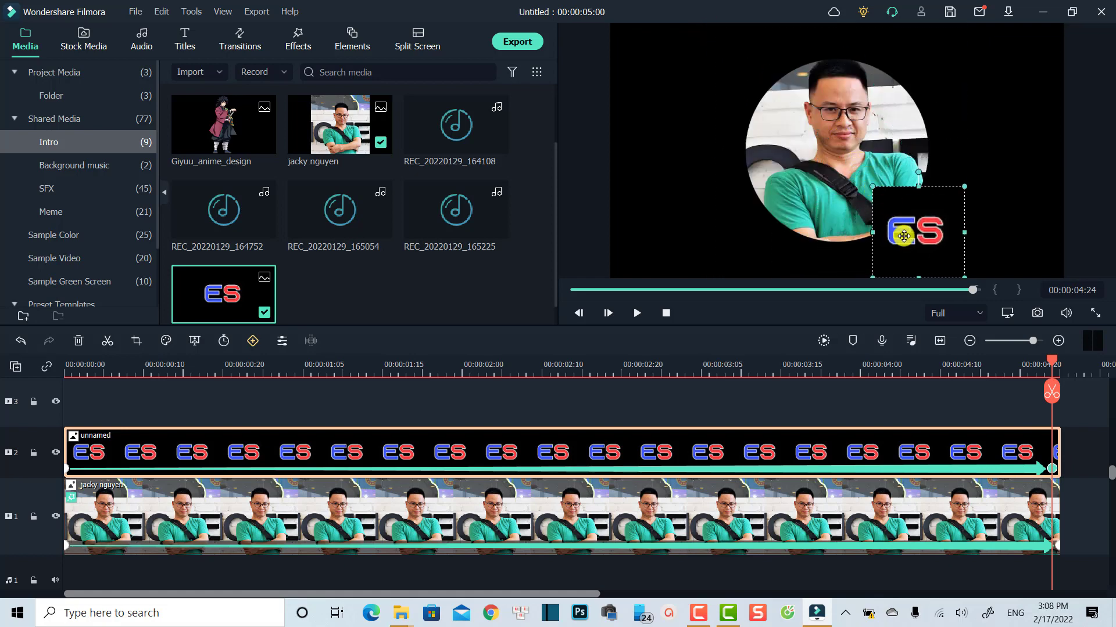
{"action": "left_click_drag", "start_coordinate": [903, 236], "coordinate": [1004, 69]}
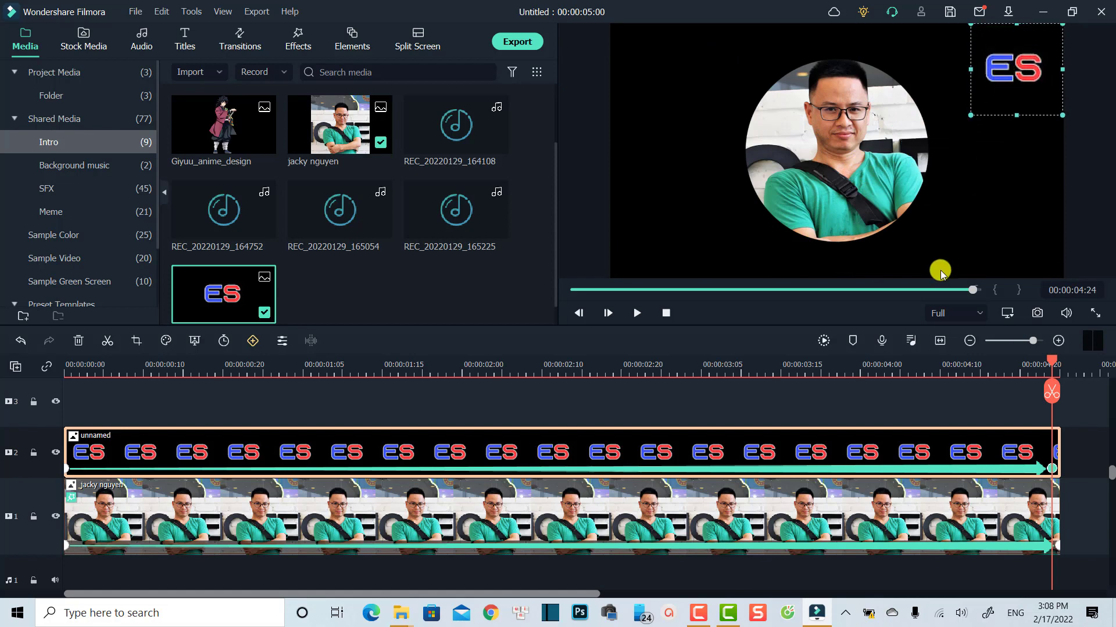
{"action": "left_click", "coordinate": [67, 368]}
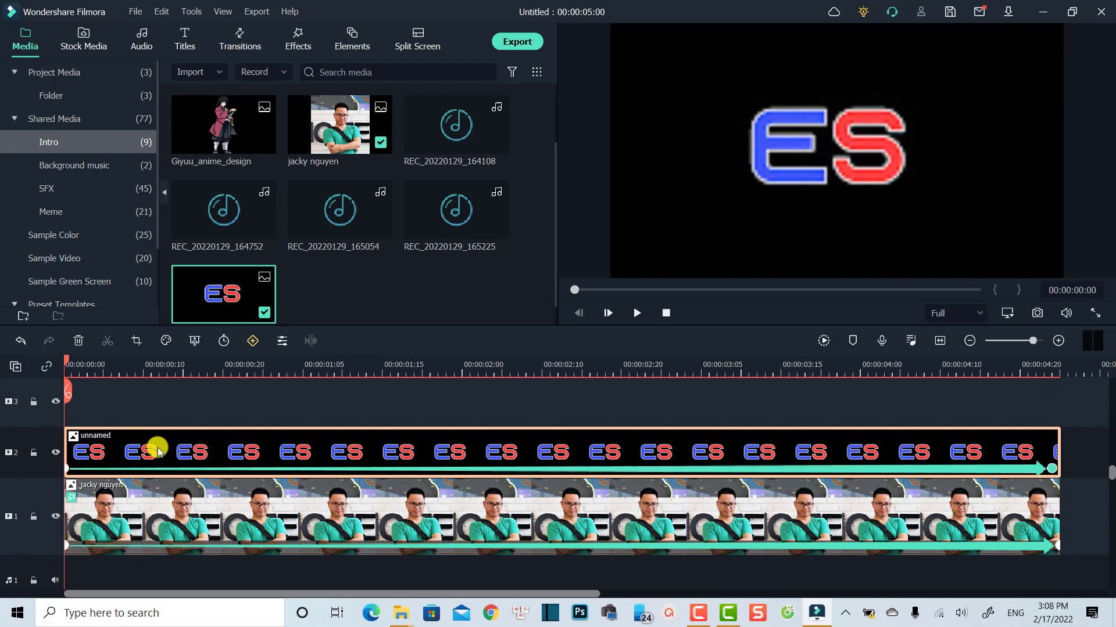
{"action": "key", "text": "space"}
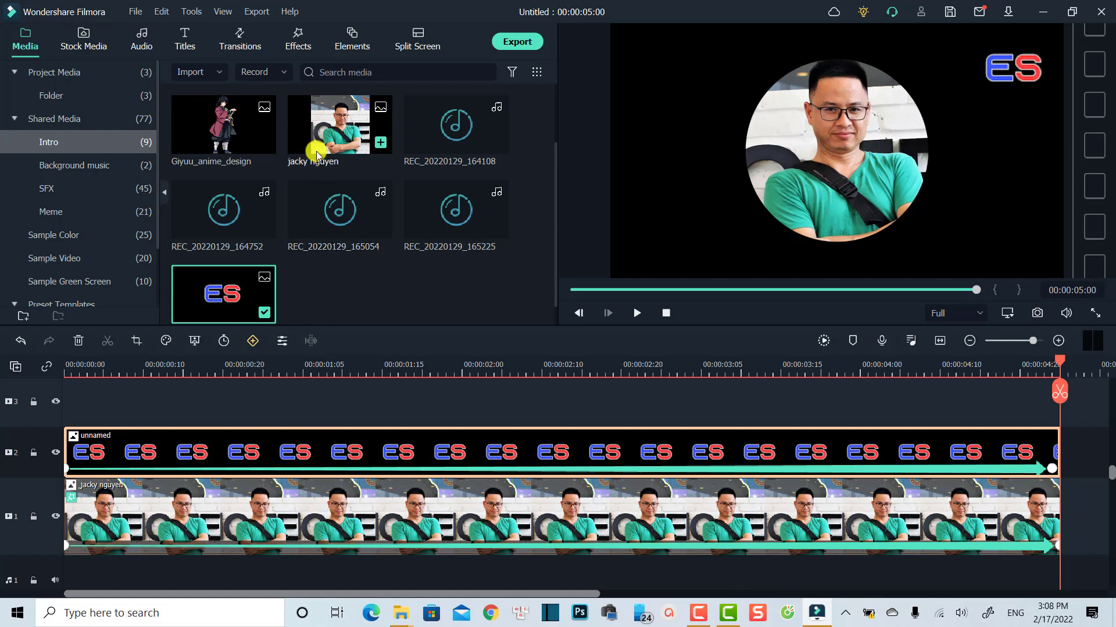
- Apply Image Mask to the ES logo clip on track 2 and play back from the start
{"action": "left_click", "coordinate": [297, 42]}
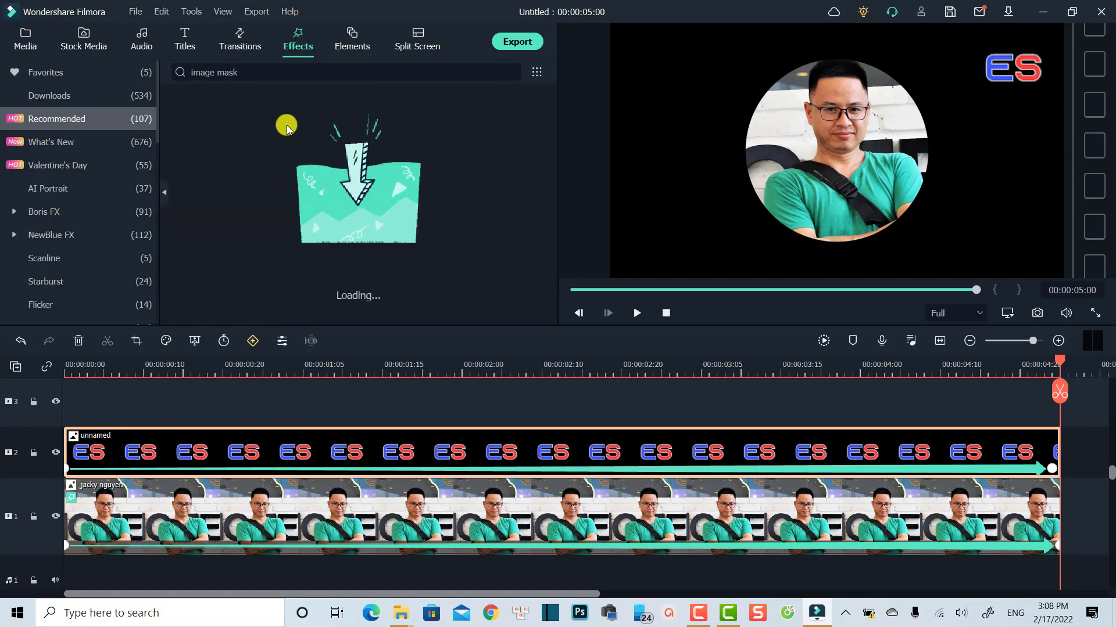
{"action": "left_click_drag", "start_coordinate": [271, 150], "coordinate": [150, 442]}
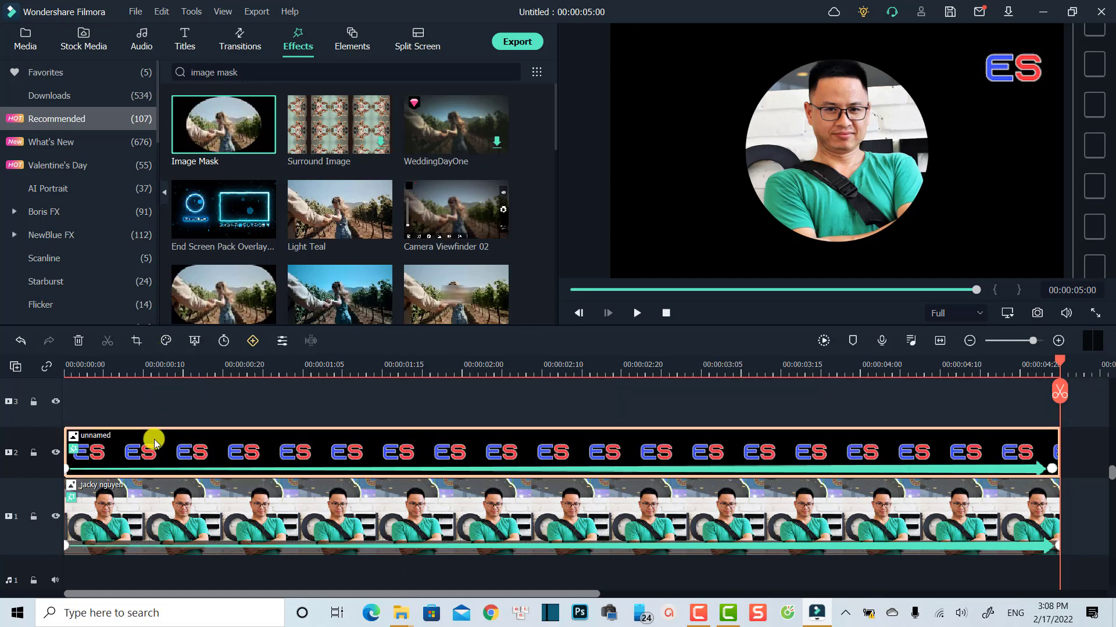
{"action": "left_click", "coordinate": [70, 374]}
{"action": "key", "text": "space"}
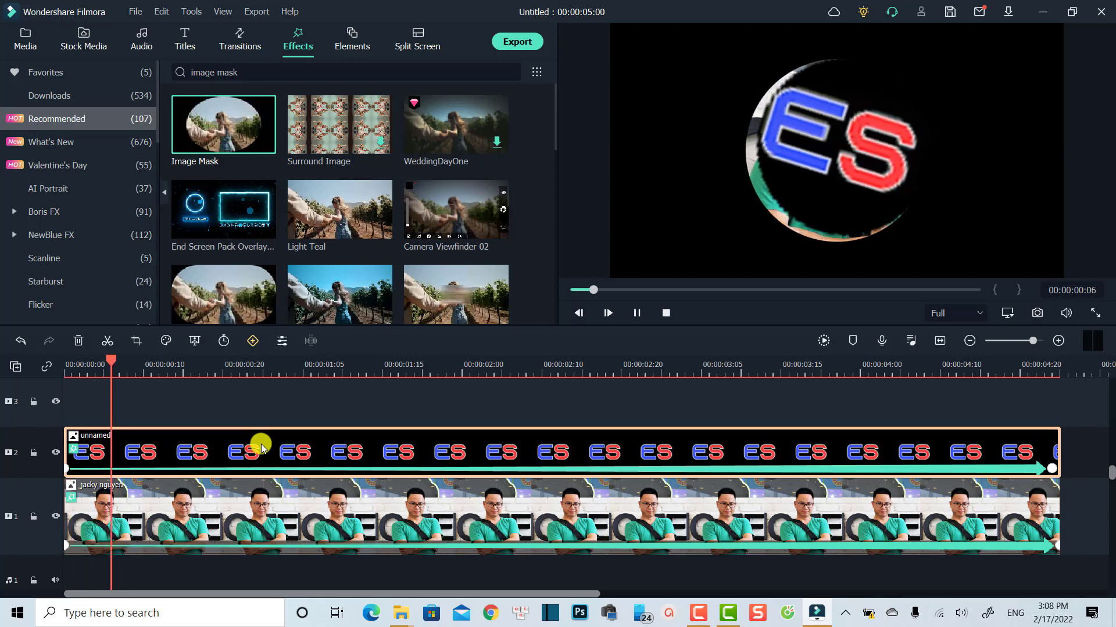